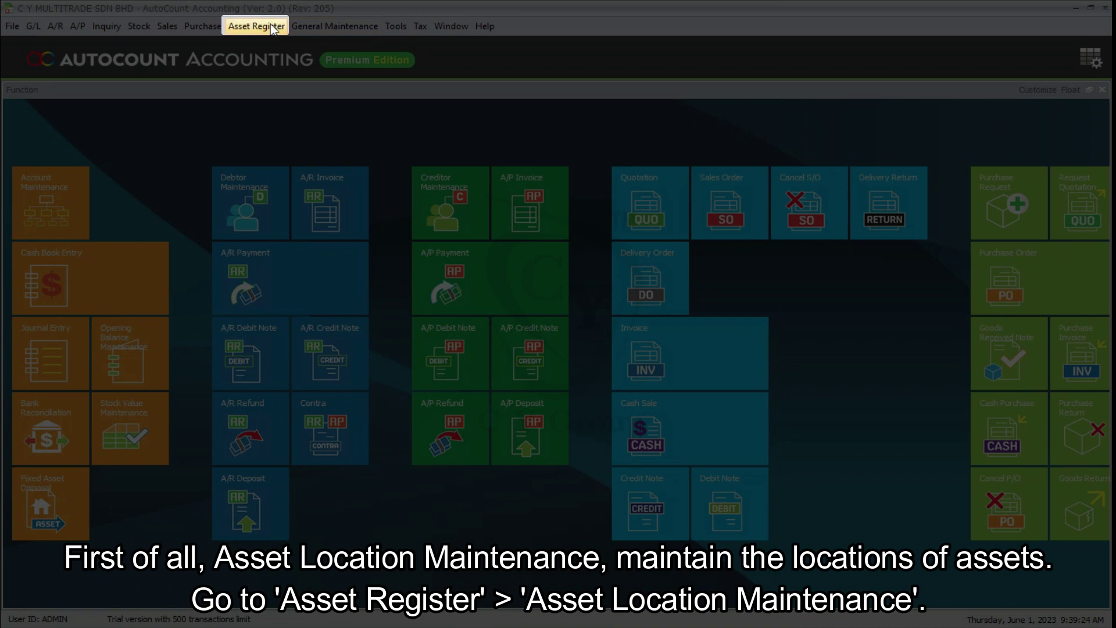
- Create and save a new asset location with code HQ and description Headquater in Asset Location Maintenance
click(270, 26)
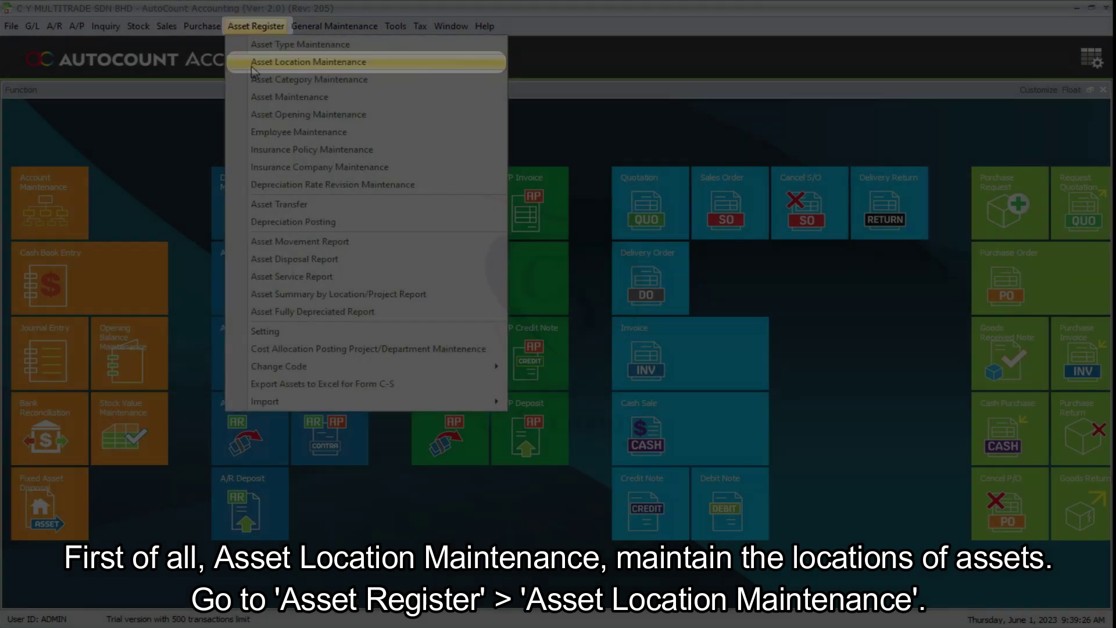
click(252, 63)
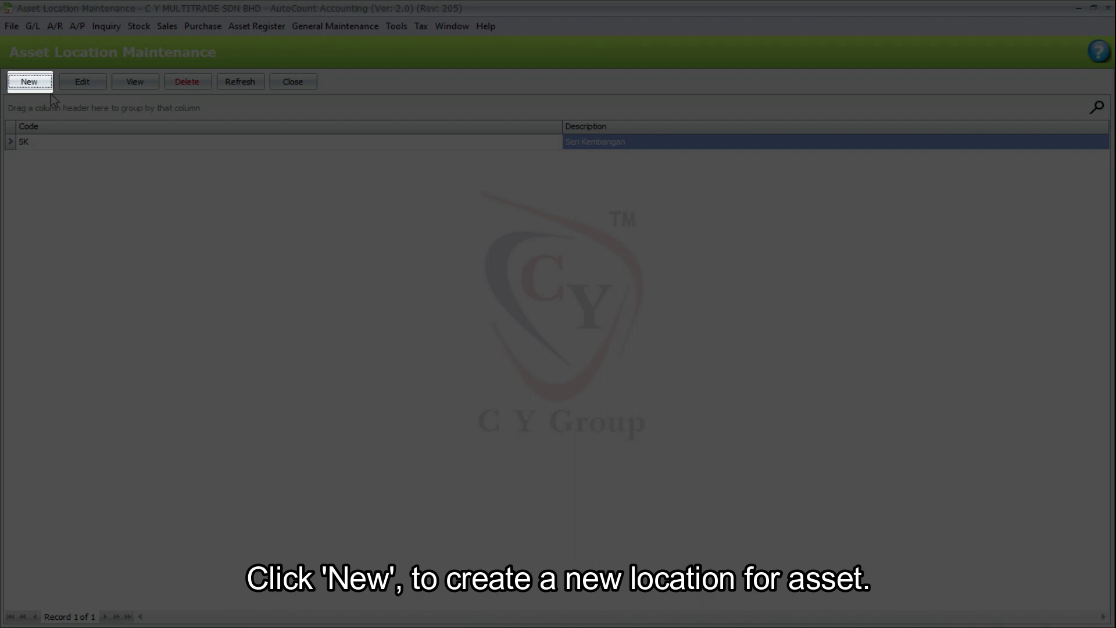
click(35, 82)
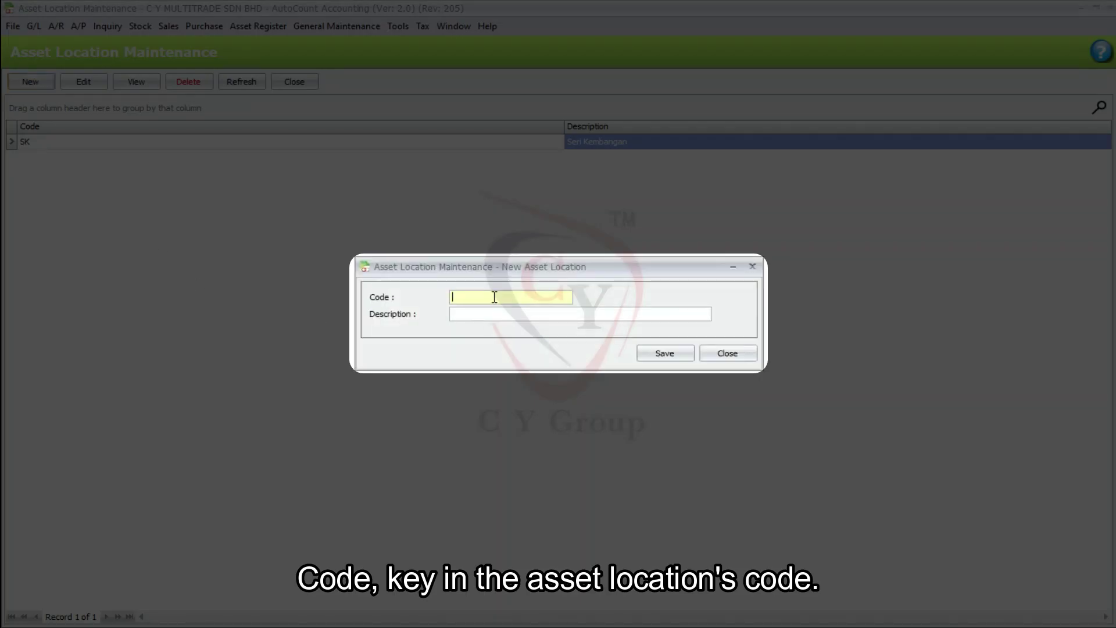
click(495, 297)
text(HQ)
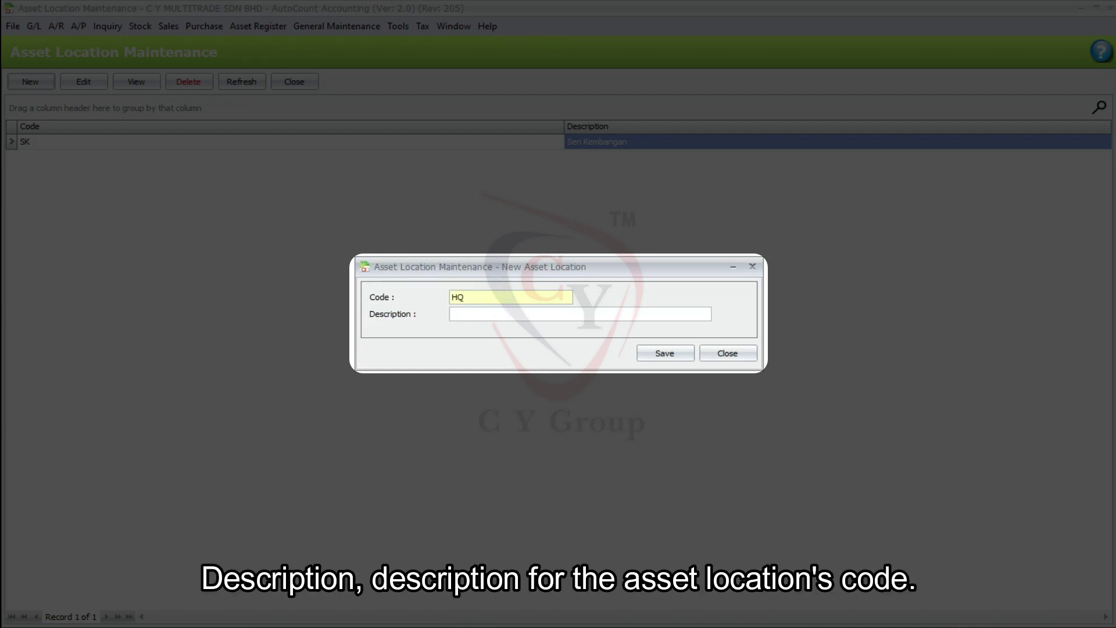
click(502, 314)
text(Headqu)
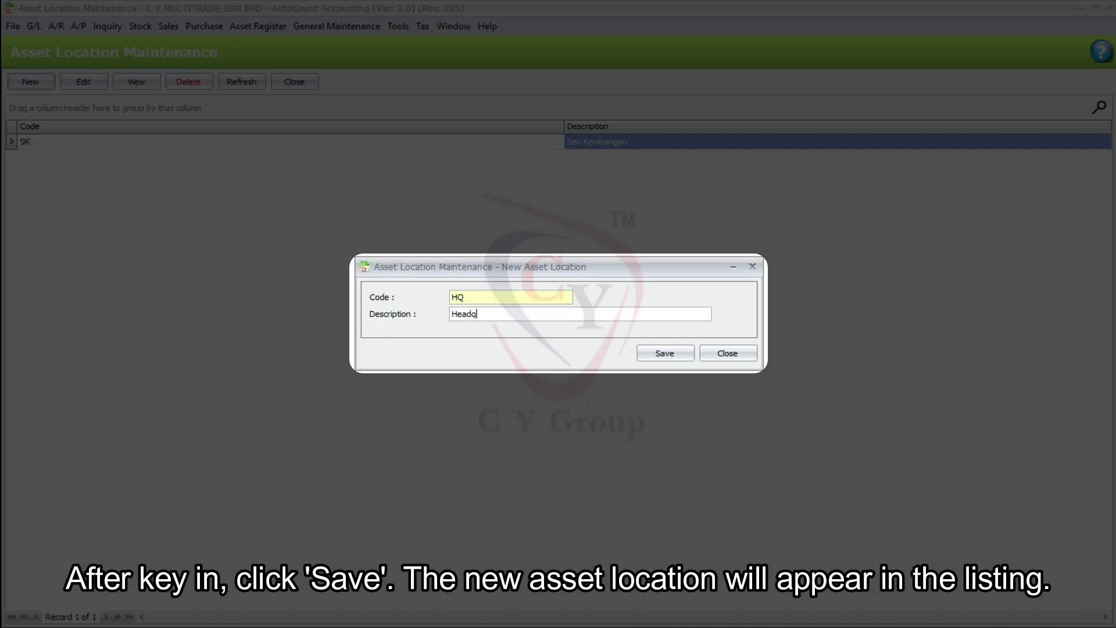
text(ater)
click(642, 356)
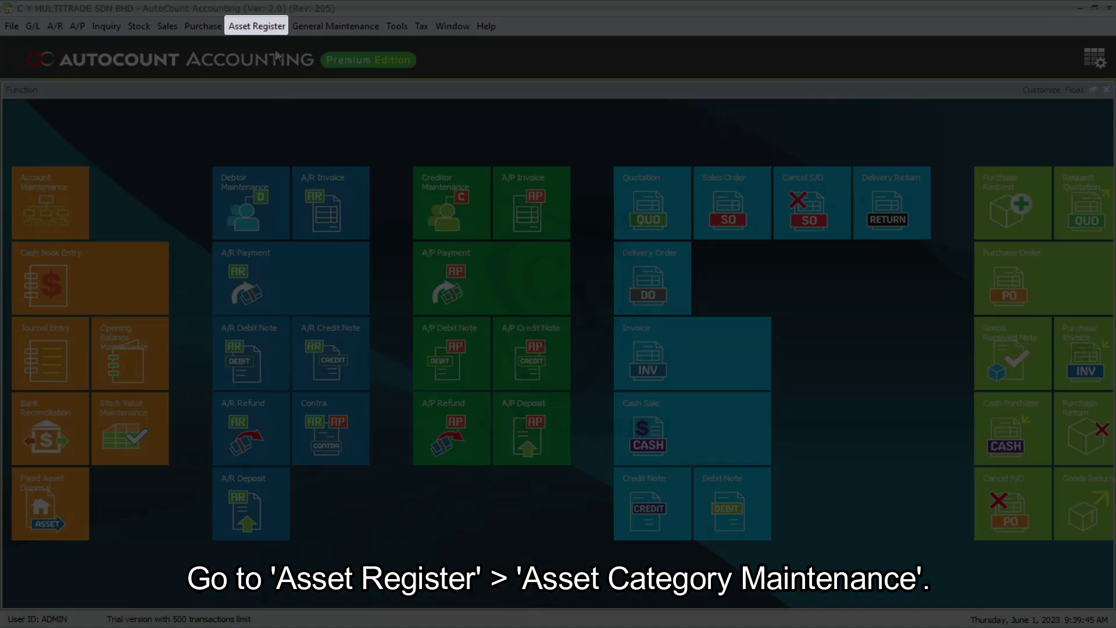
- Create and save a new asset category with code PRINTER and description PRINTER in Asset Category Maintenance
click(269, 28)
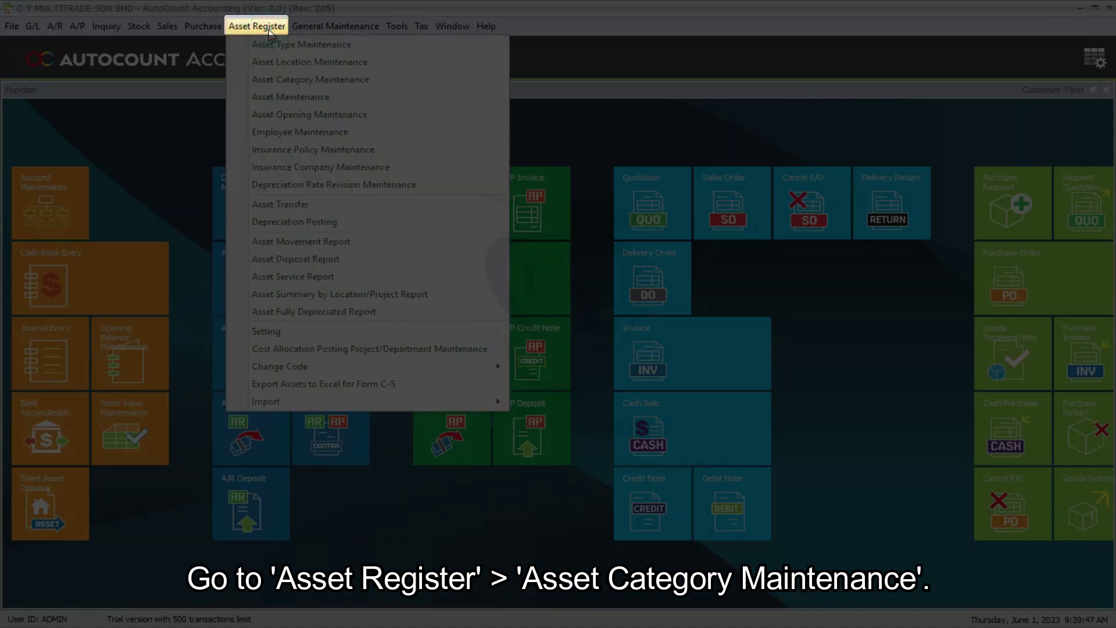
click(274, 81)
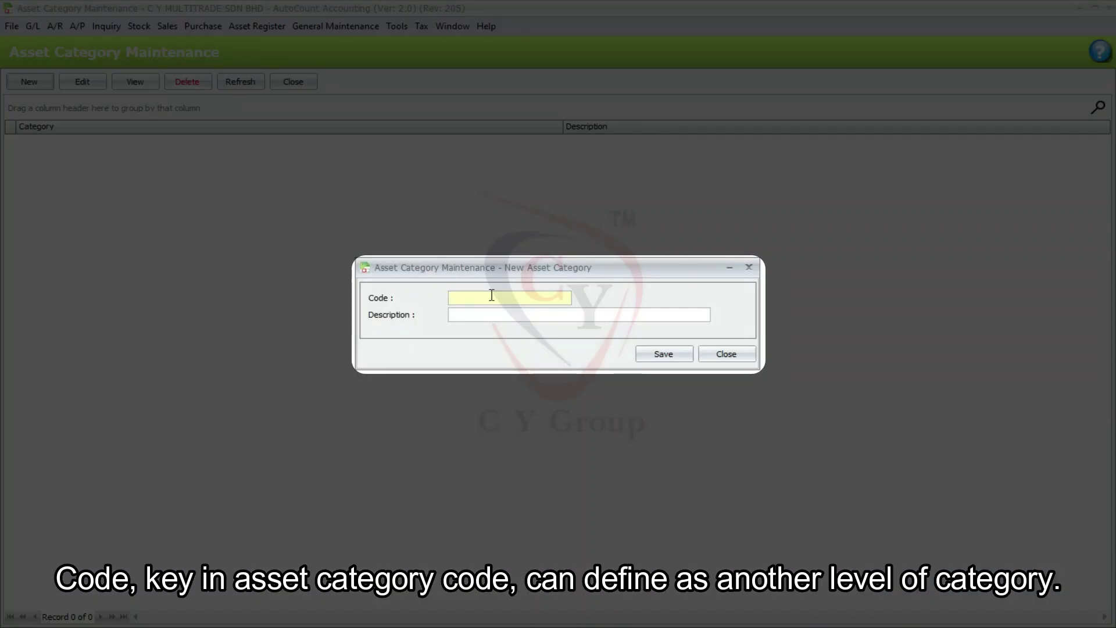
text(PRINT)
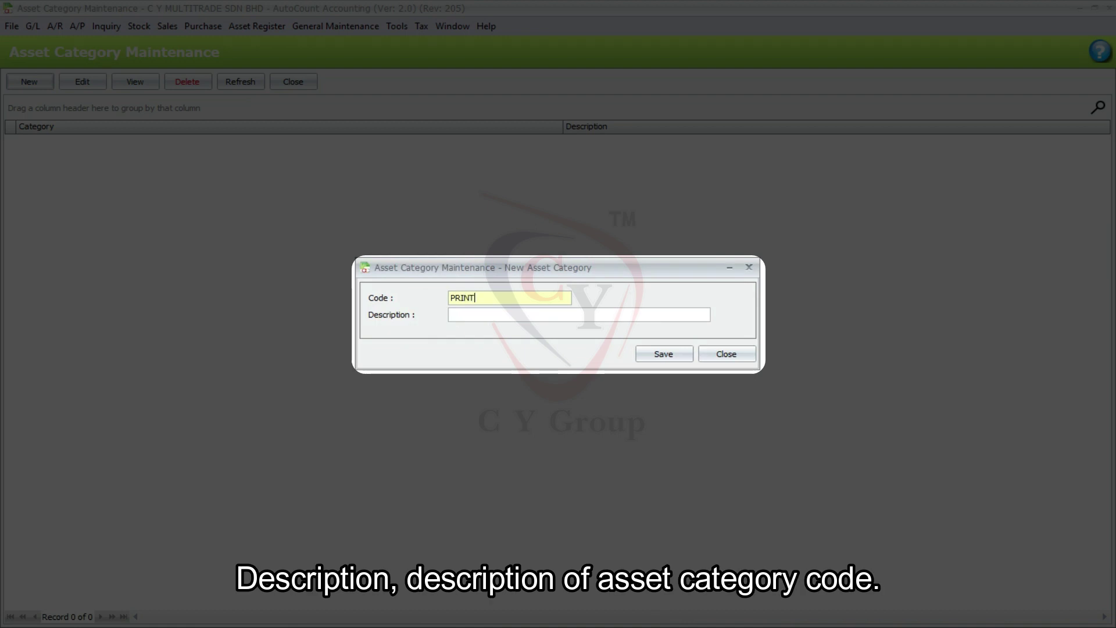
text(ERPRINTER)
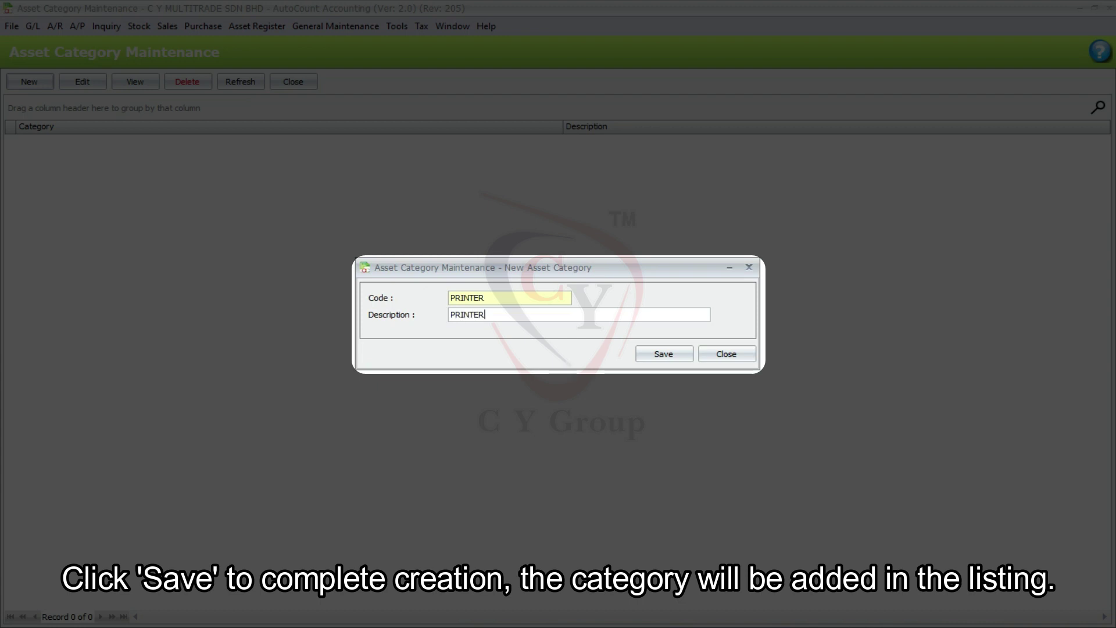
click(663, 353)
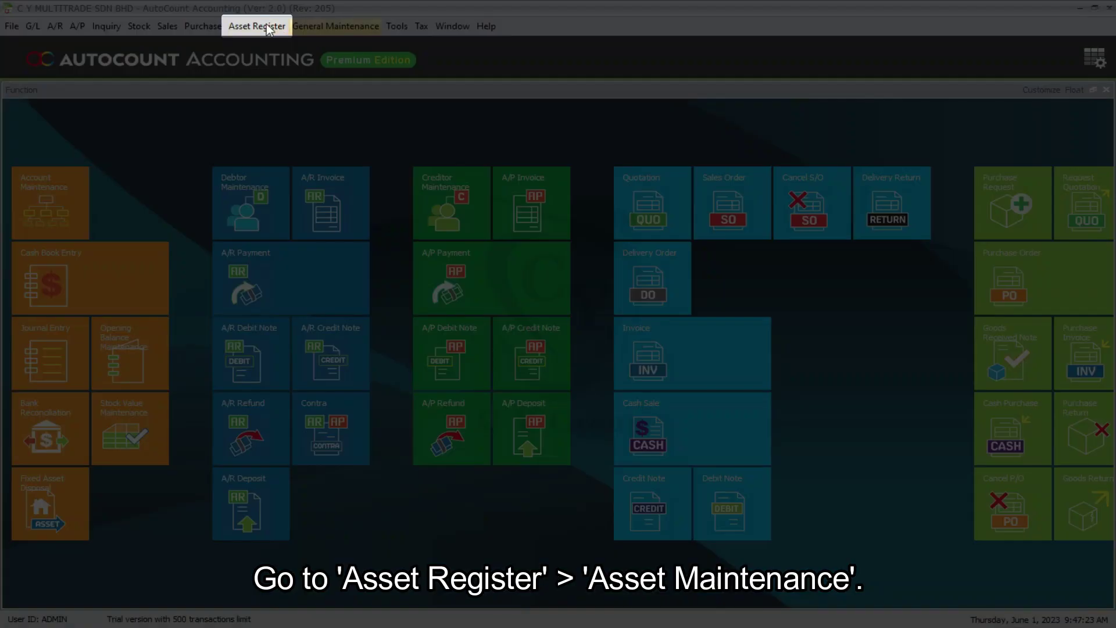
- Open Asset Maintenance and start creating a new asset record
click(266, 26)
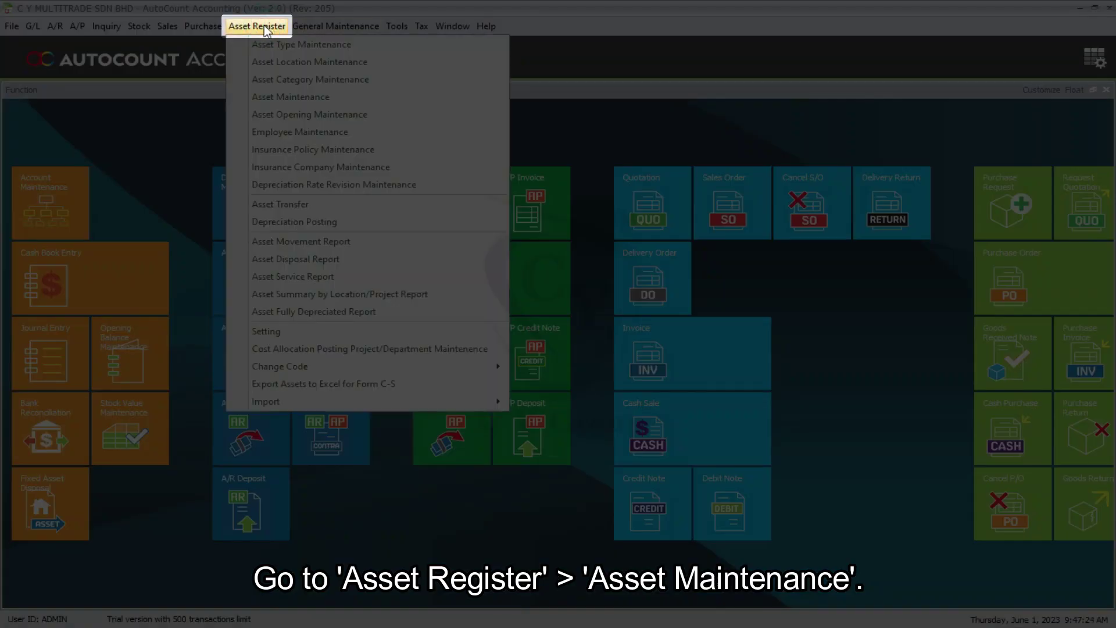
click(350, 104)
click(64, 103)
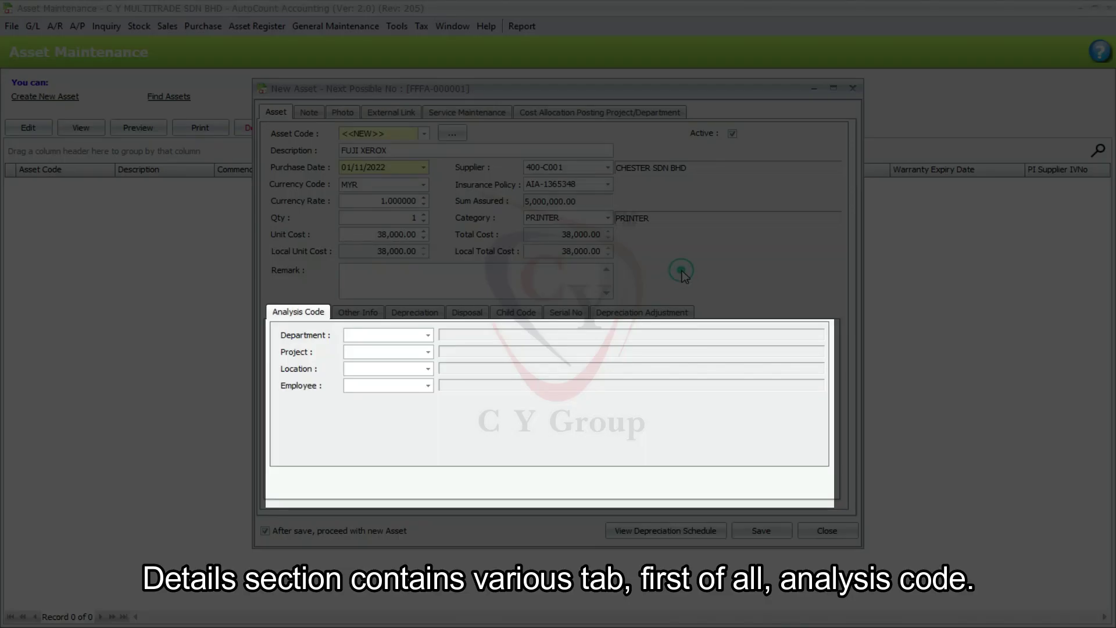
- Assign project SK-001, location SK and the responsible employee to the new FUJI XEROX asset's analysis codes
click(428, 352)
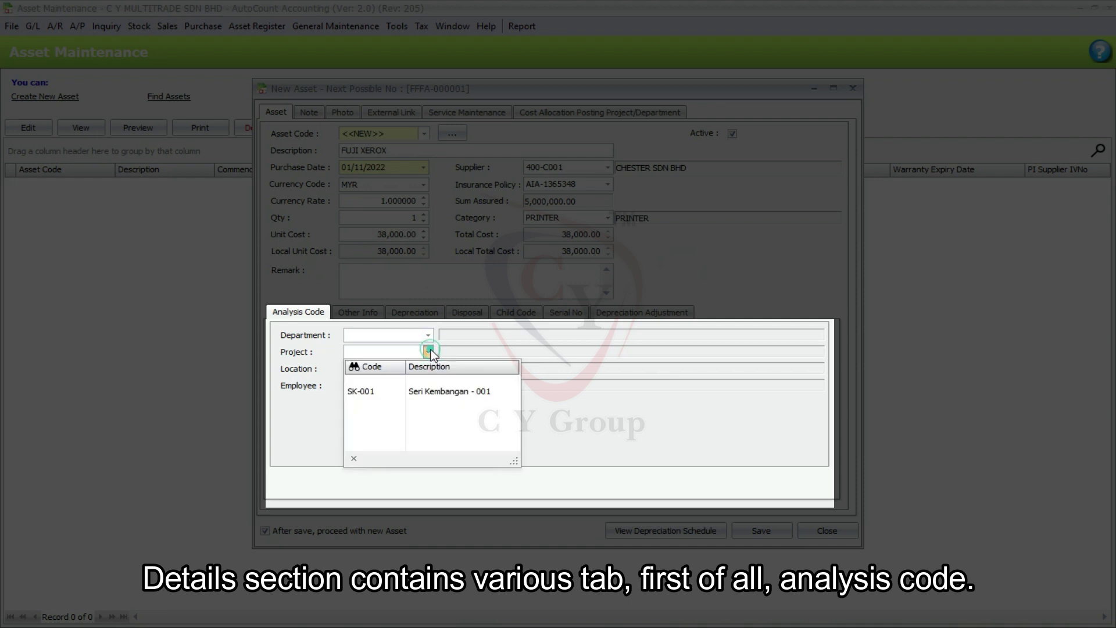
click(408, 388)
click(428, 368)
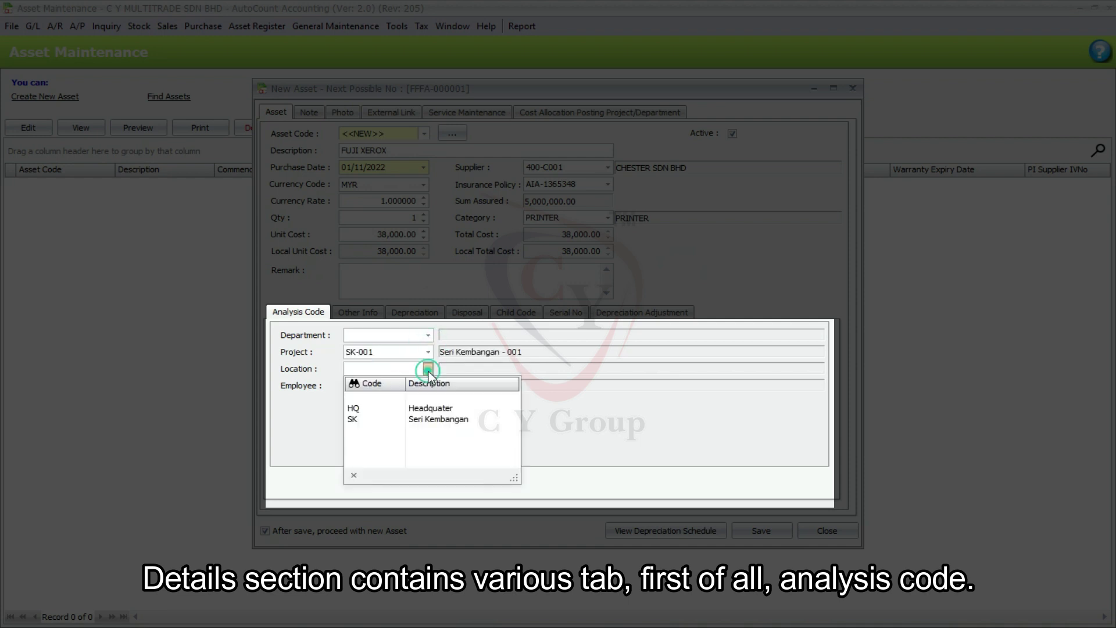
click(437, 421)
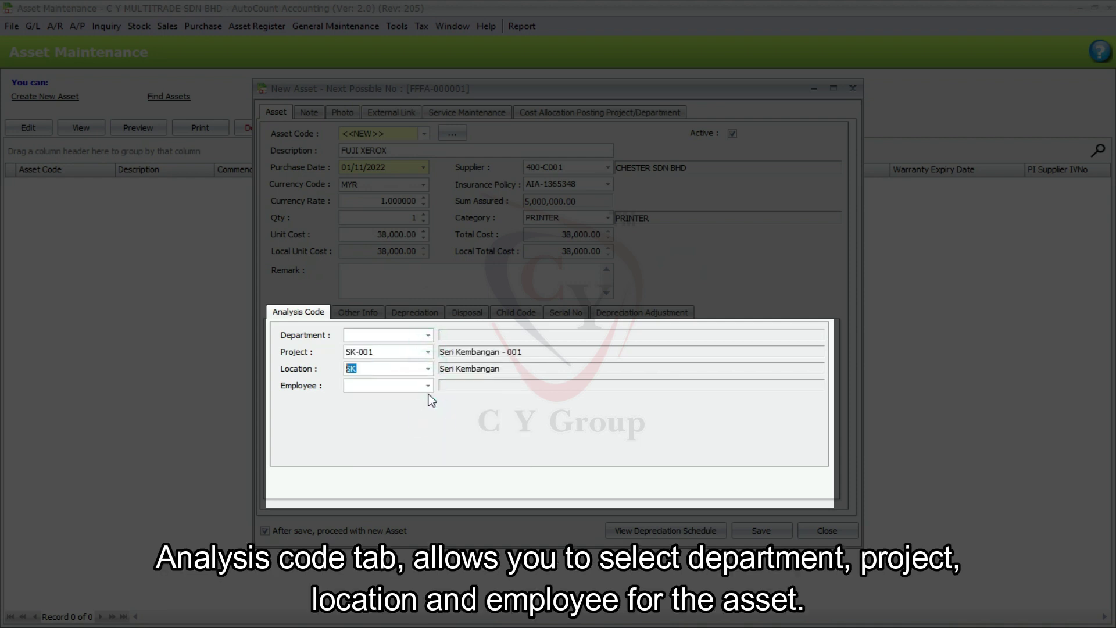
click(428, 386)
click(423, 425)
- Set the asset type to FAT-000003 in the new asset's depreciation details
click(351, 315)
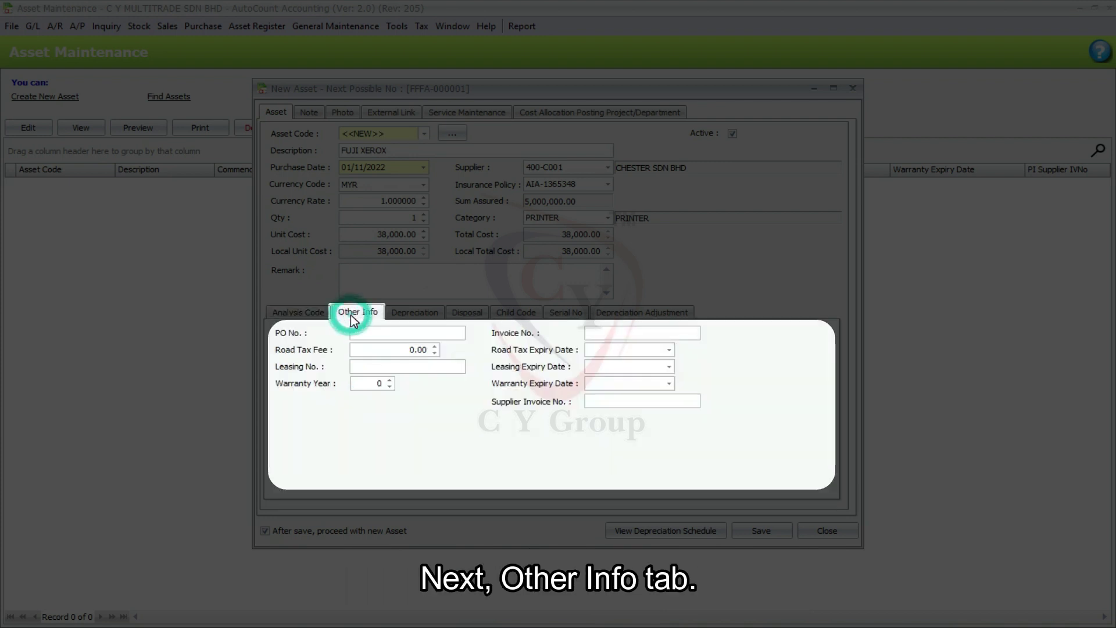
click(419, 315)
click(470, 368)
click(503, 419)
click(470, 367)
click(470, 367)
scroll(470, 367, up, 1)
click(470, 365)
key(Down)
key(Return)
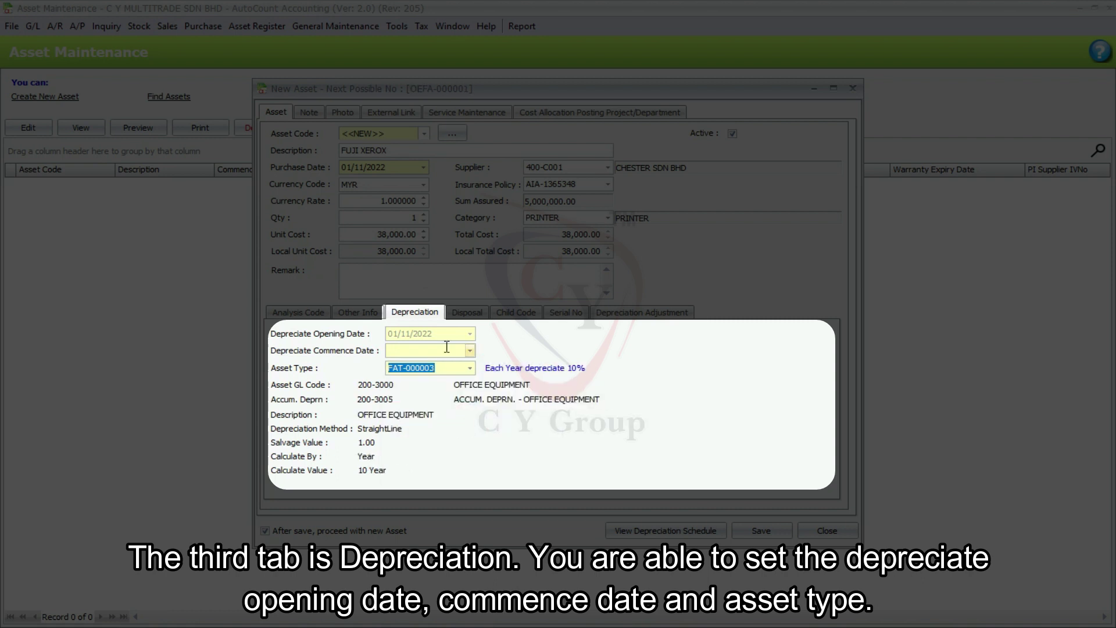
- Set the asset's depreciation commence date to 01/11/2022
click(469, 350)
click(476, 393)
click(400, 393)
click(496, 496)
click(455, 425)
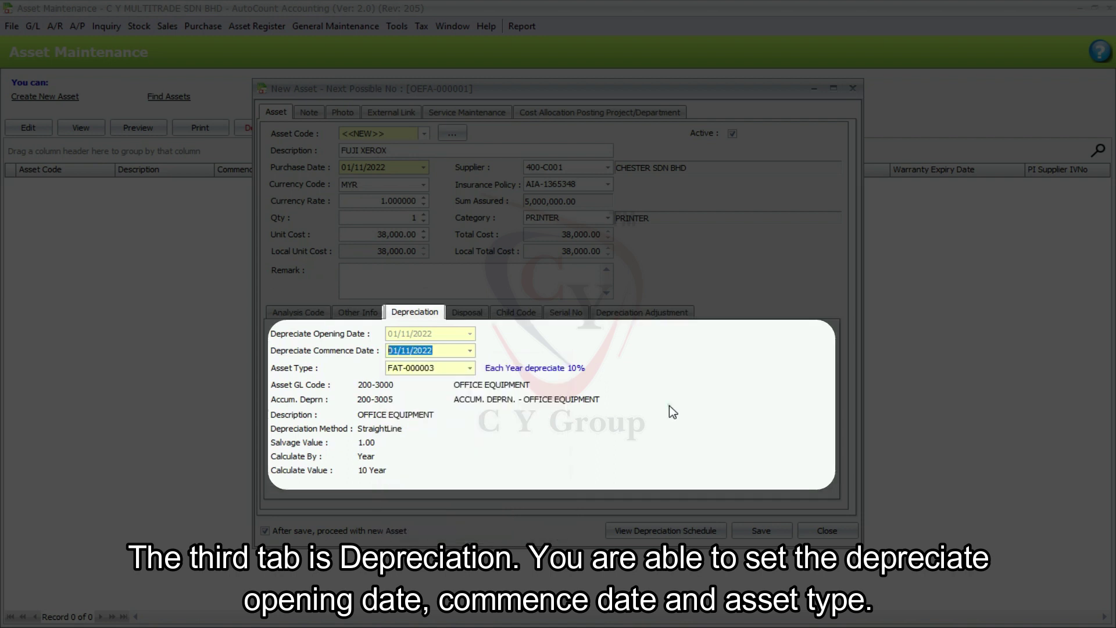
- Start a disposal for the FUJI XEROX asset, including item OEFA-000001-1 and choosing the disposal type Disposed
click(473, 315)
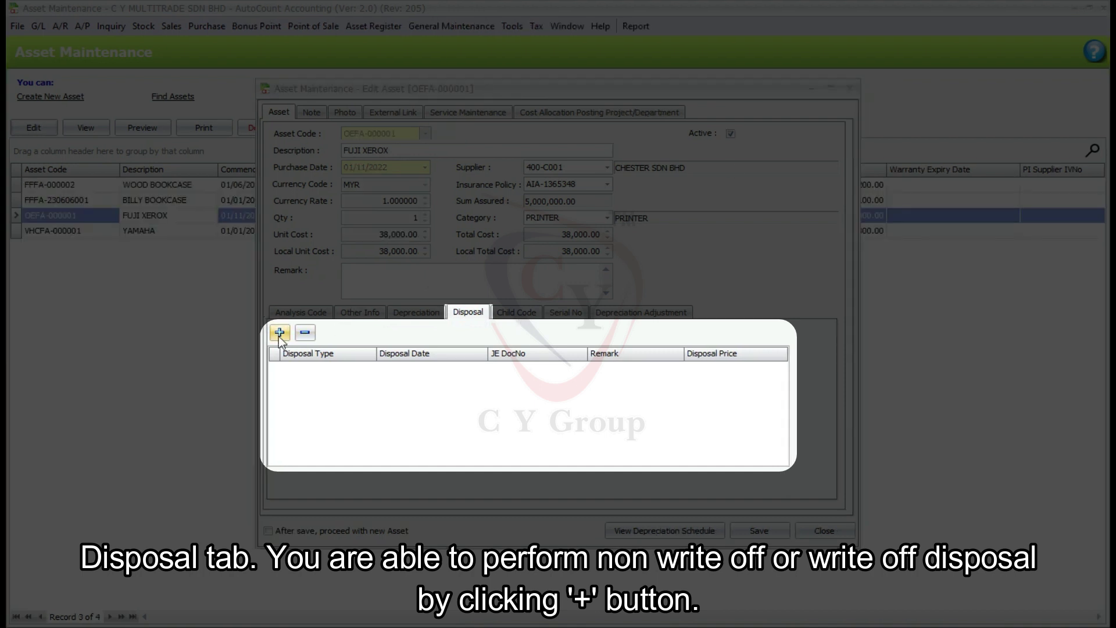
click(278, 335)
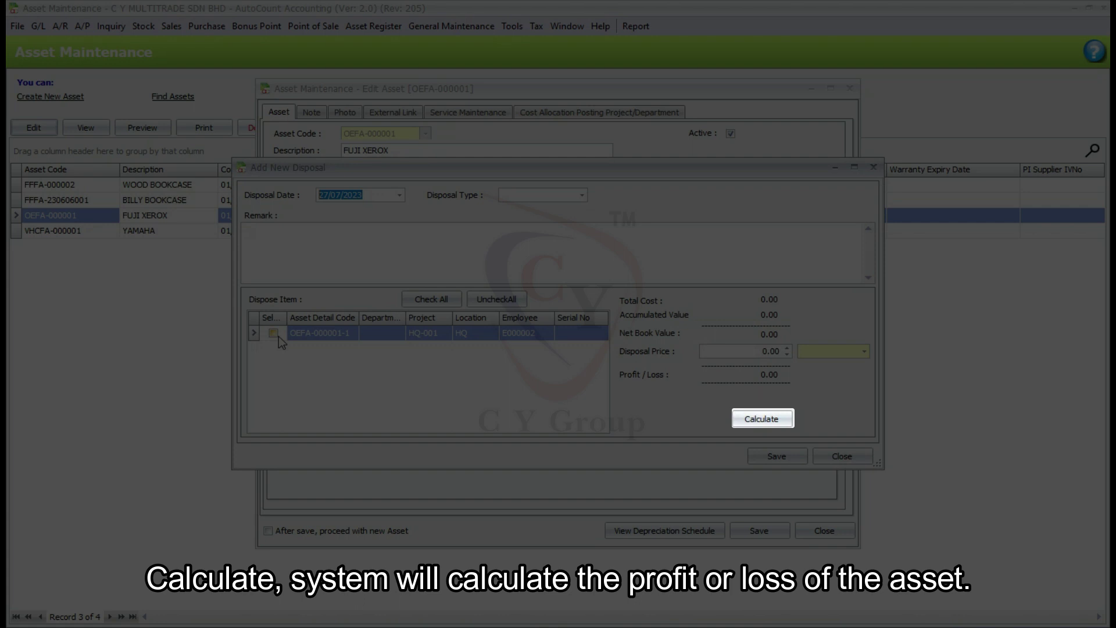
click(275, 334)
click(582, 194)
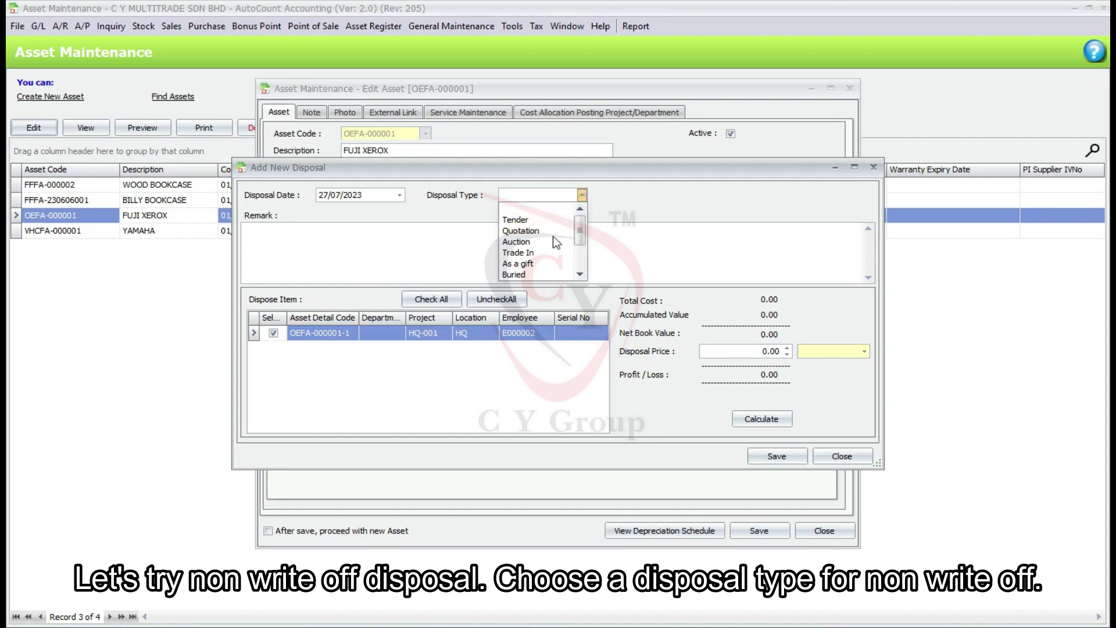
scroll(553, 246, down, 2)
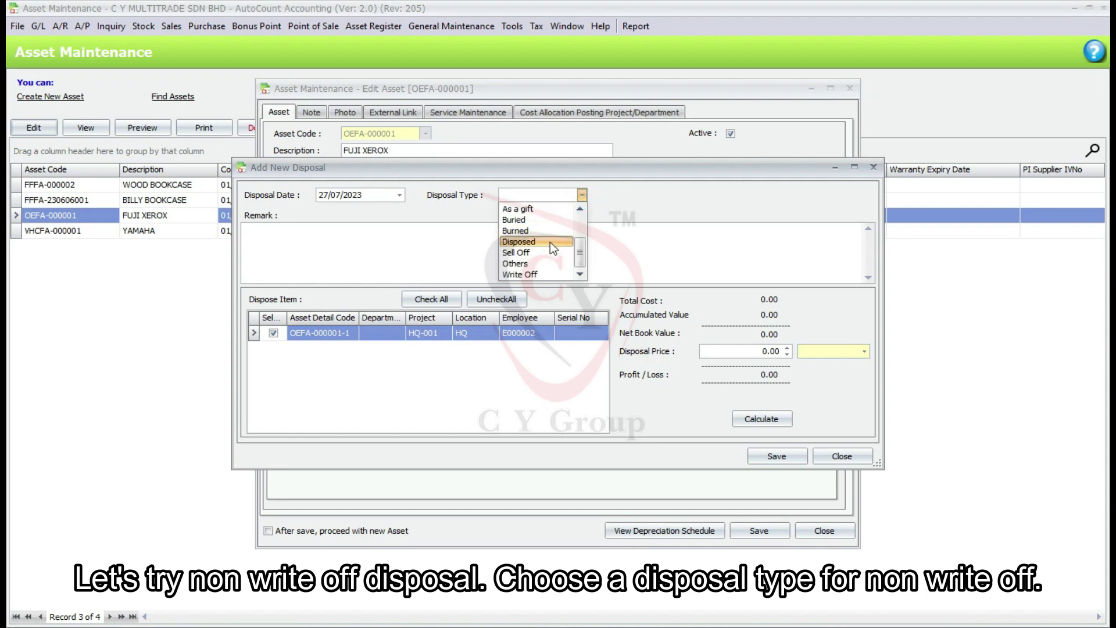
click(542, 242)
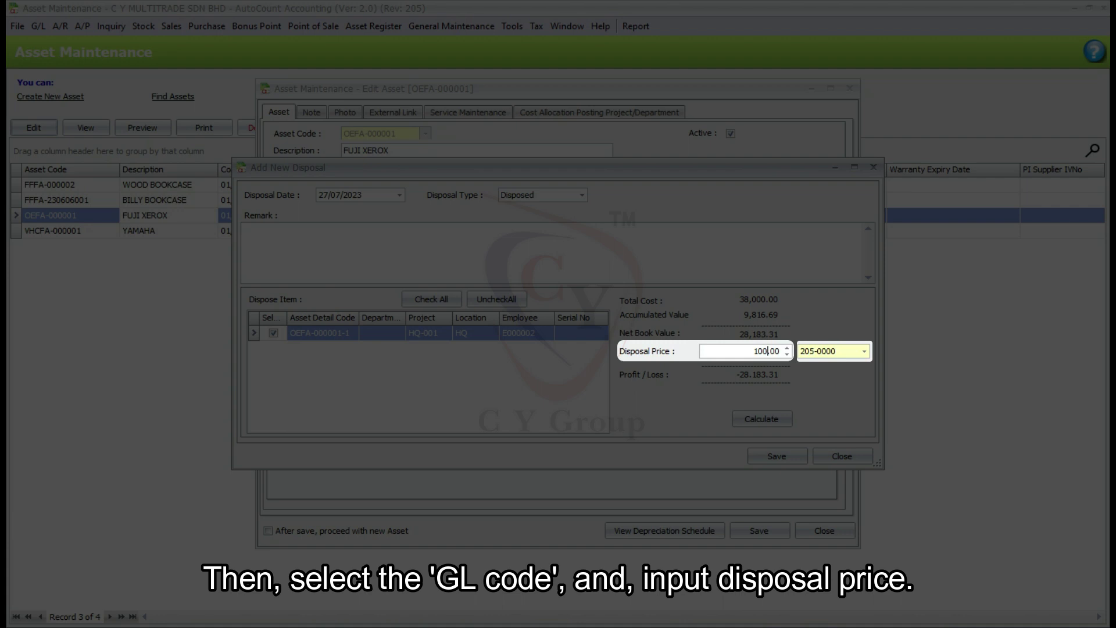
- Calculate the profit or loss with disposal price 100.00 and GL code 205-0000, and save the disposal
click(762, 418)
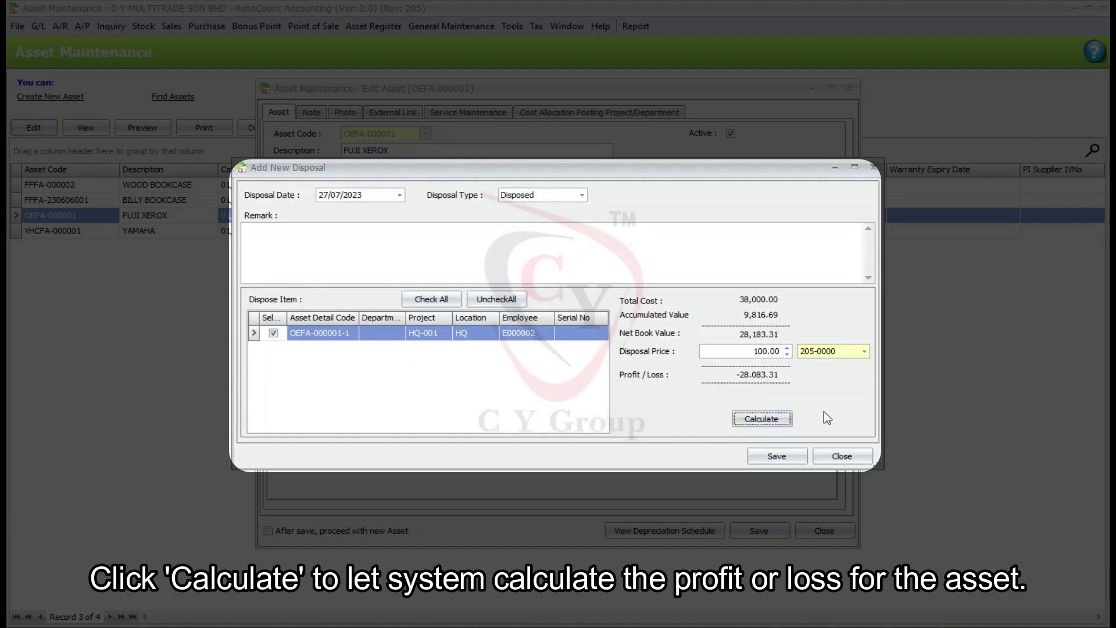
click(778, 458)
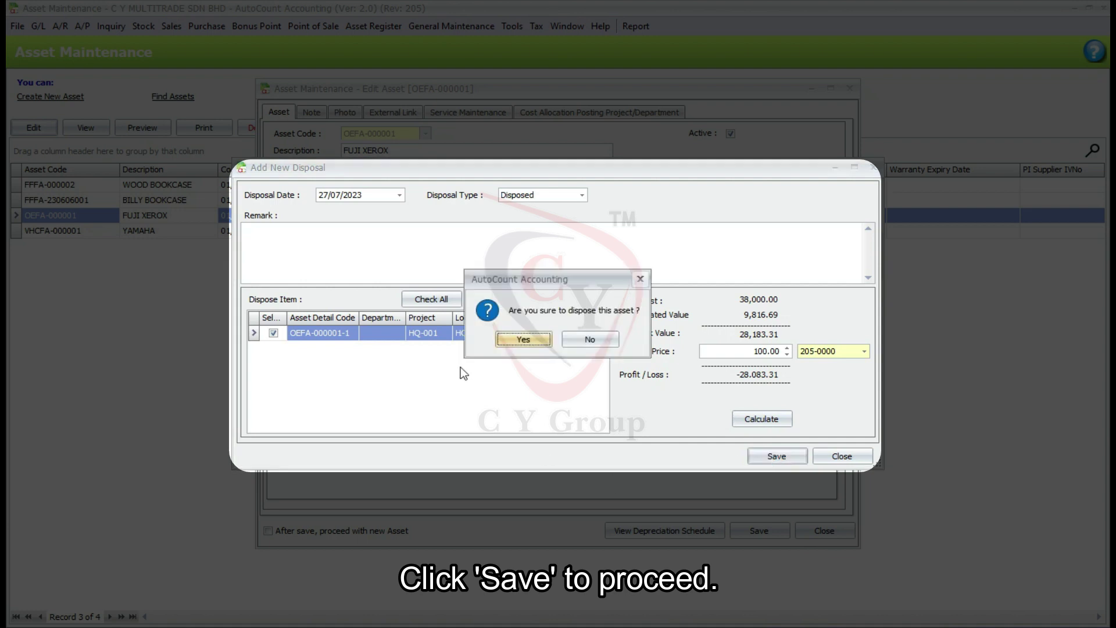
click(524, 341)
click(571, 340)
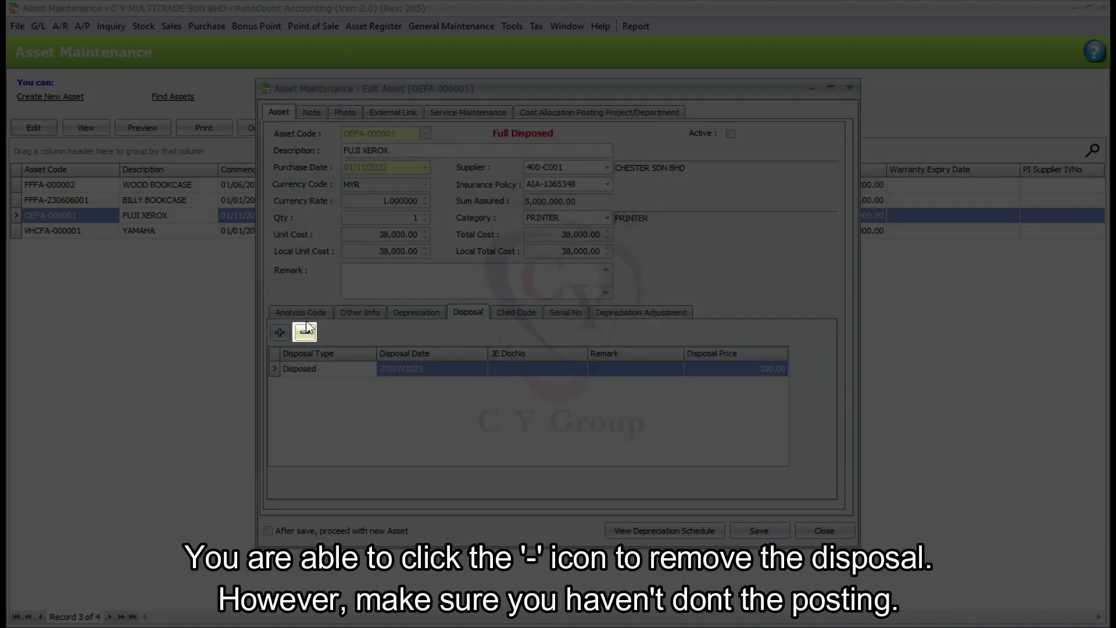
- Delete the saved Disposed entry from the asset's disposal list
click(305, 332)
click(501, 341)
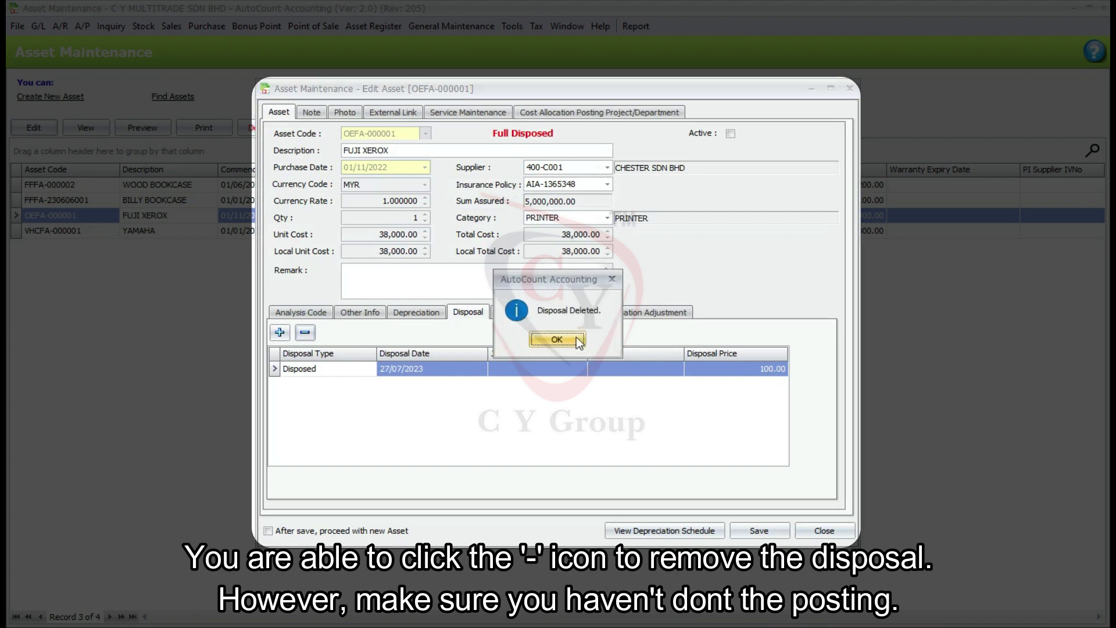
click(576, 339)
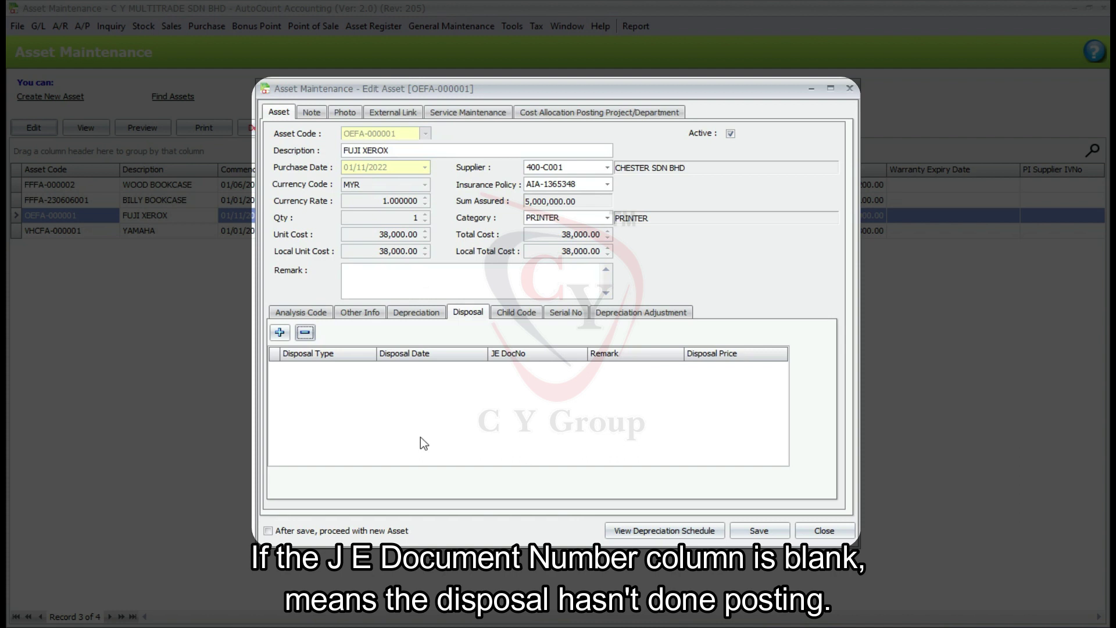
- Add and save a Write Off disposal for item OEFA-000001-1 of the FUJI XEROX asset
click(280, 334)
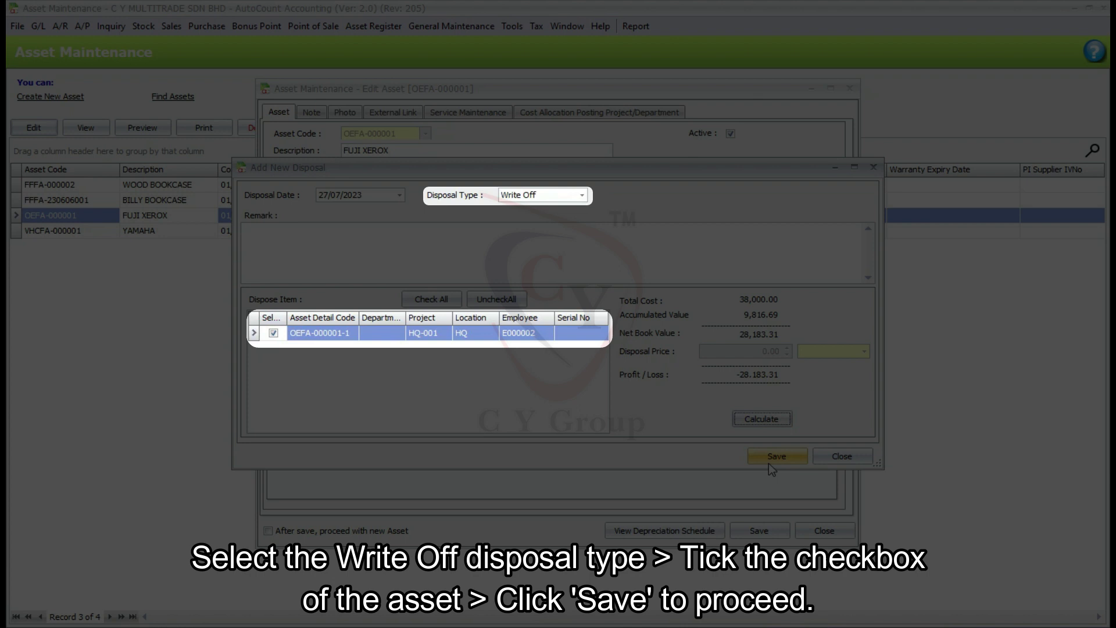
click(768, 459)
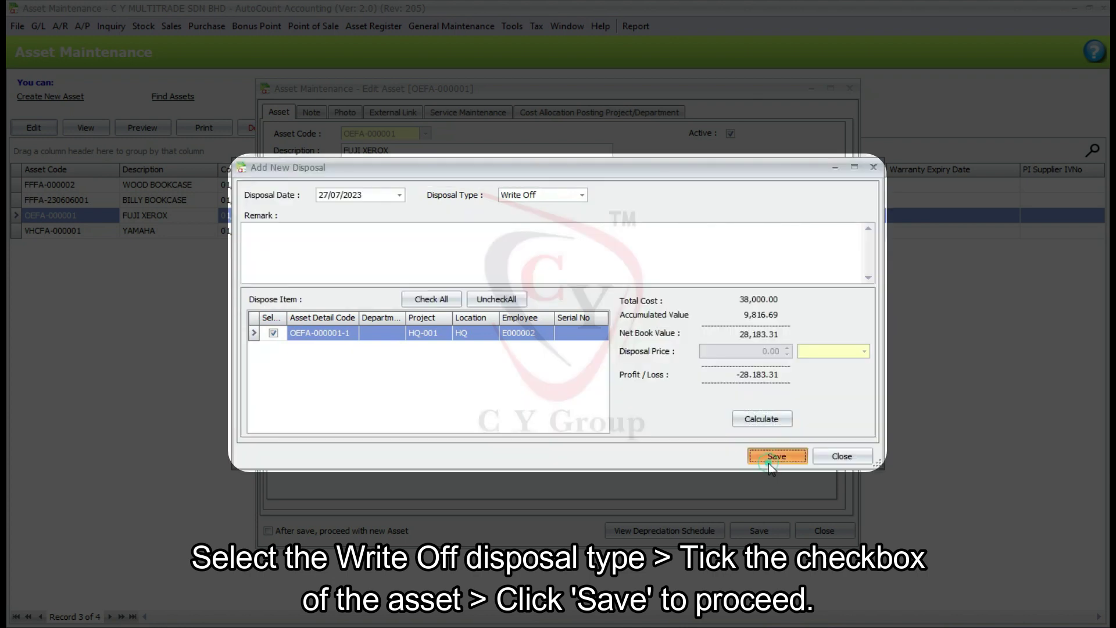
click(530, 337)
click(567, 331)
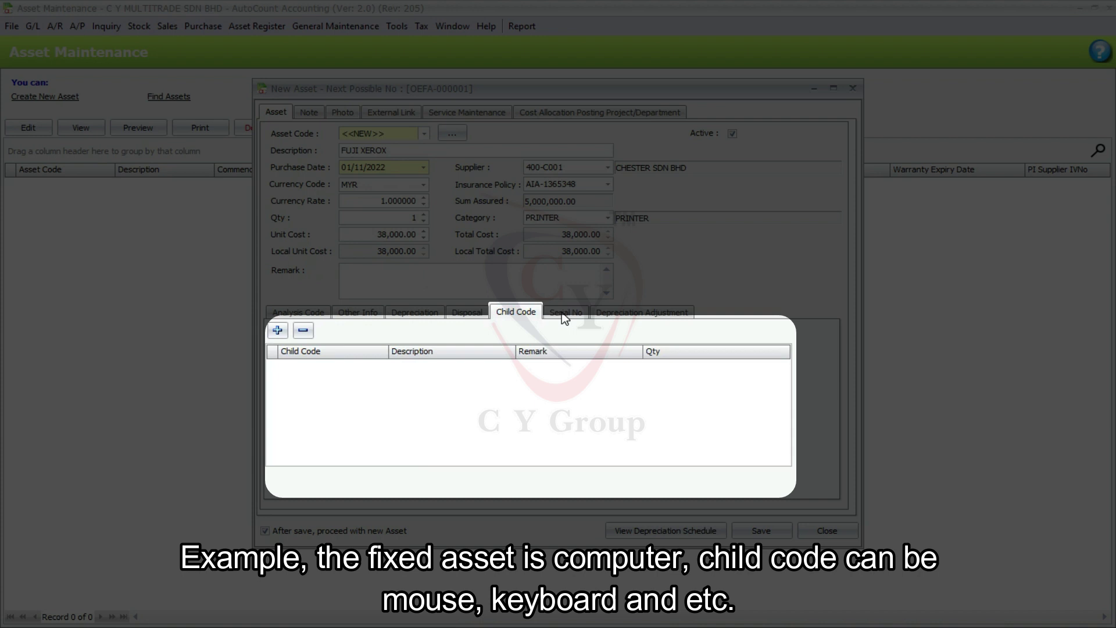
- Review the asset's serial number and photo sections, and return to the new asset's analysis codes
click(564, 314)
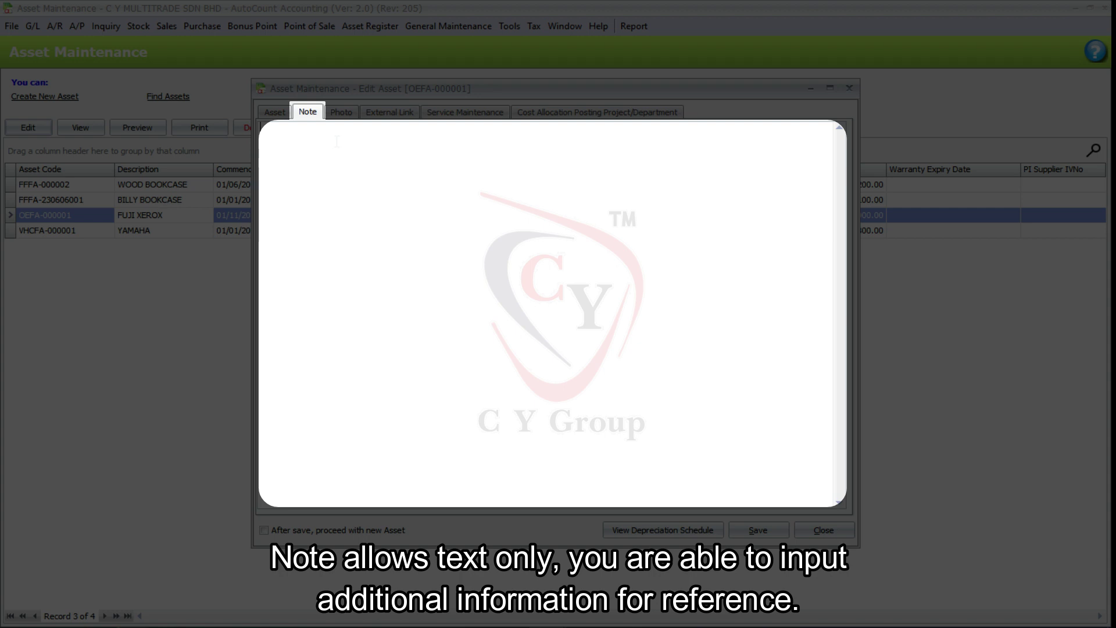
click(341, 111)
right_click(410, 200)
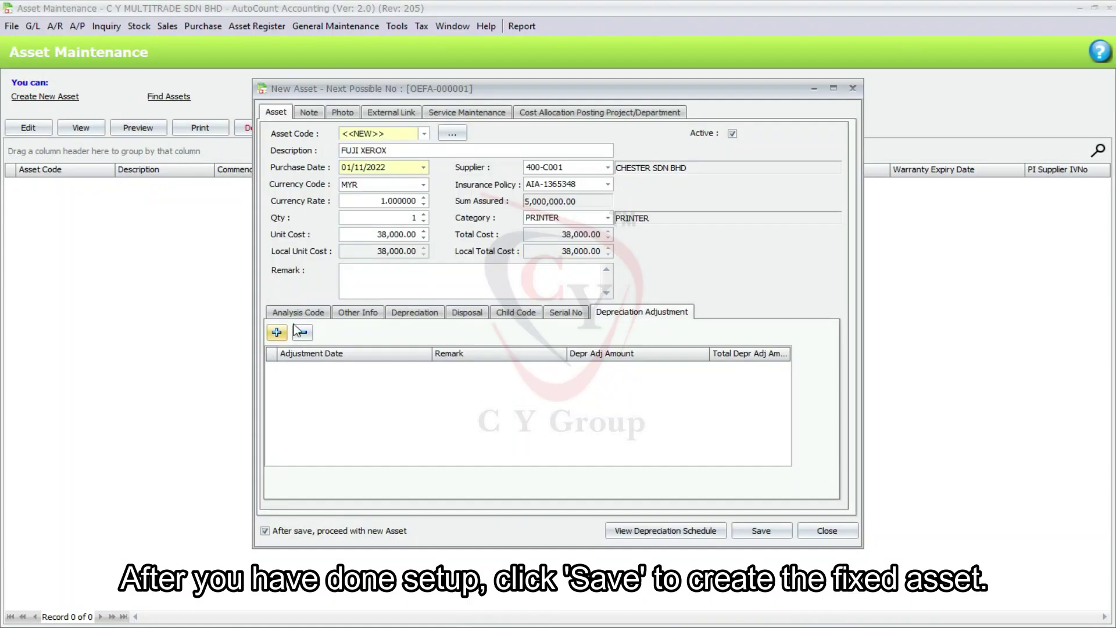
click(298, 313)
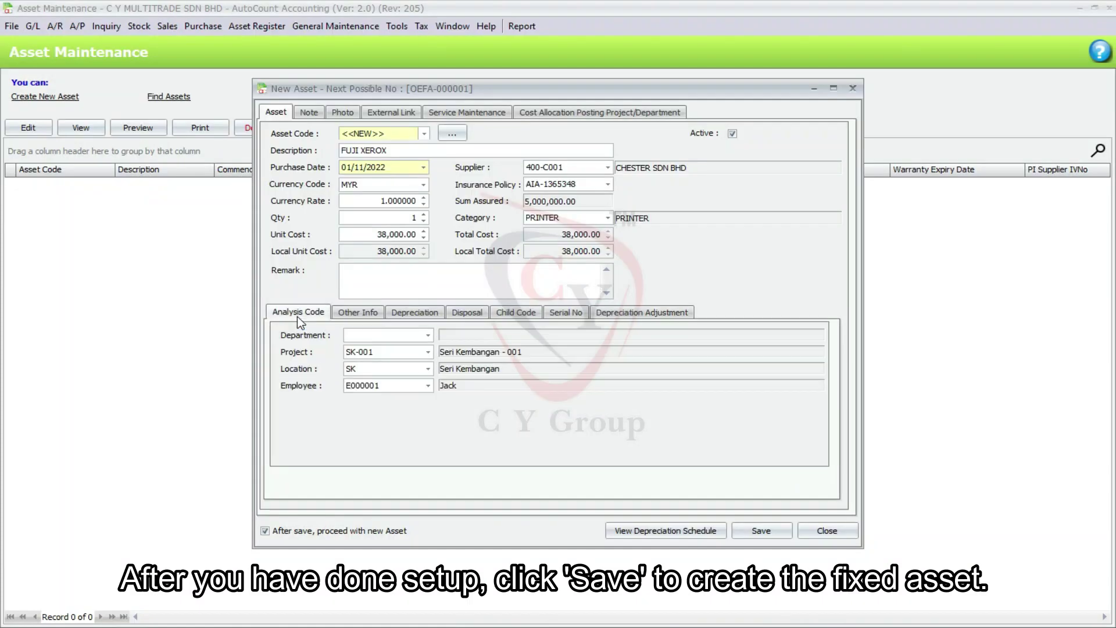
- Save the new FUJI XEROX asset and examine the yearly and monthly entries in its depreciation schedule
click(752, 532)
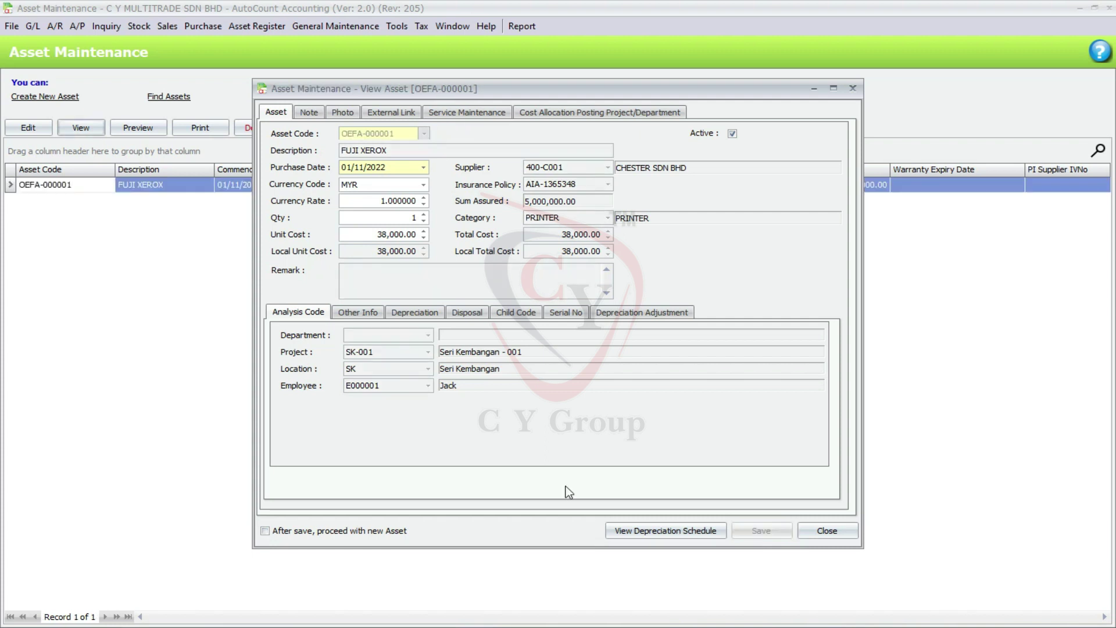
click(639, 530)
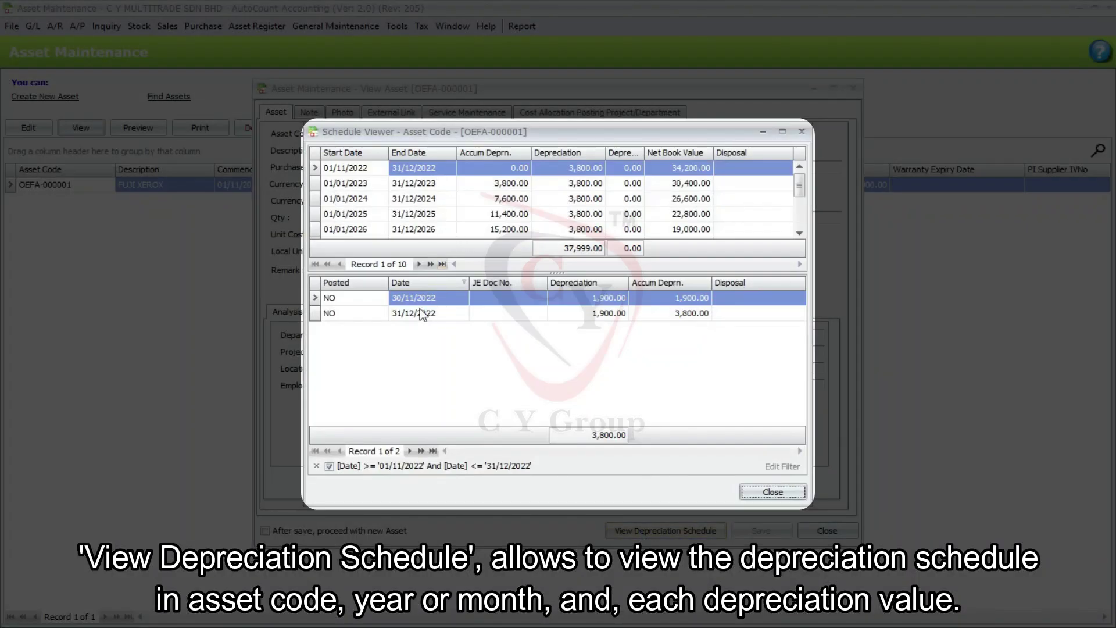
click(431, 299)
click(435, 311)
click(600, 299)
click(603, 312)
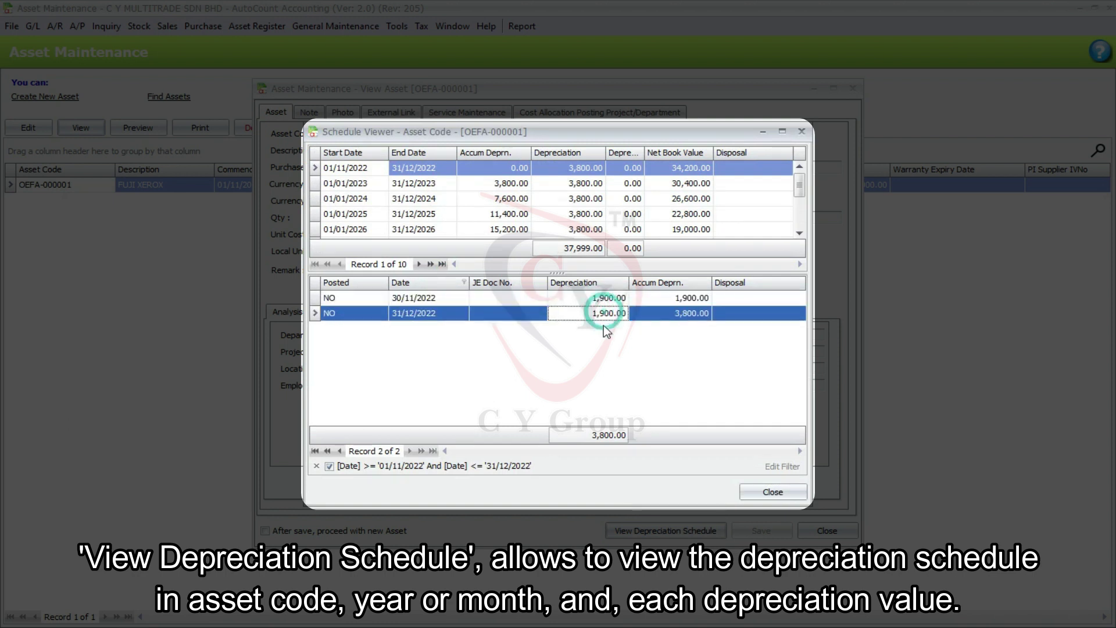
click(800, 187)
drag(800, 187, 800, 218)
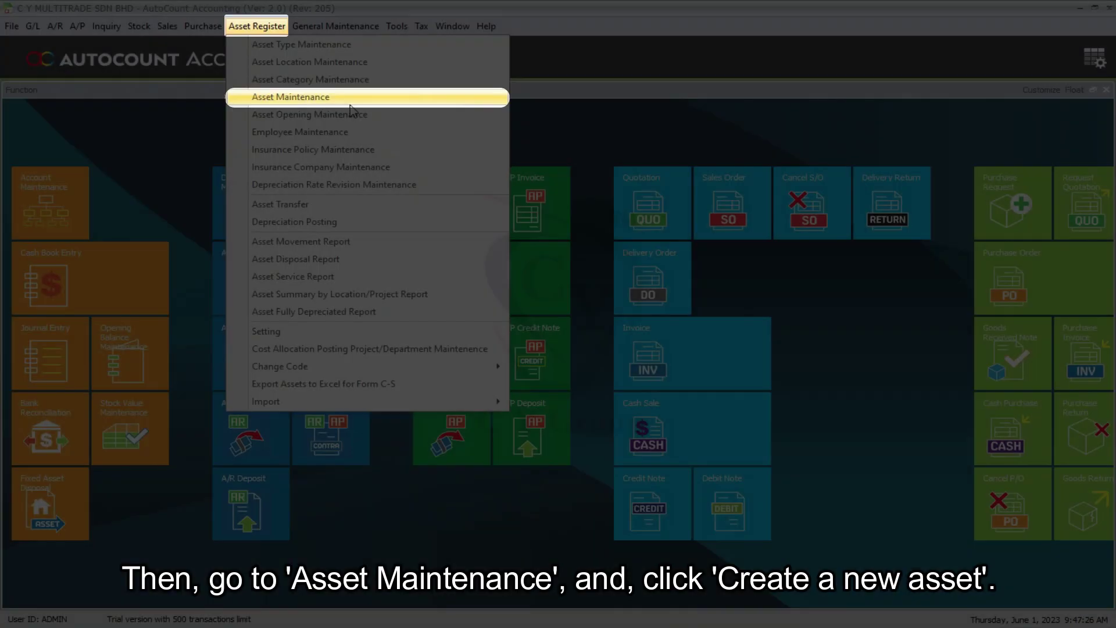
- Open Asset Maintenance and load the selected purchase invoice item ROLL PAPER into a new asset
click(350, 104)
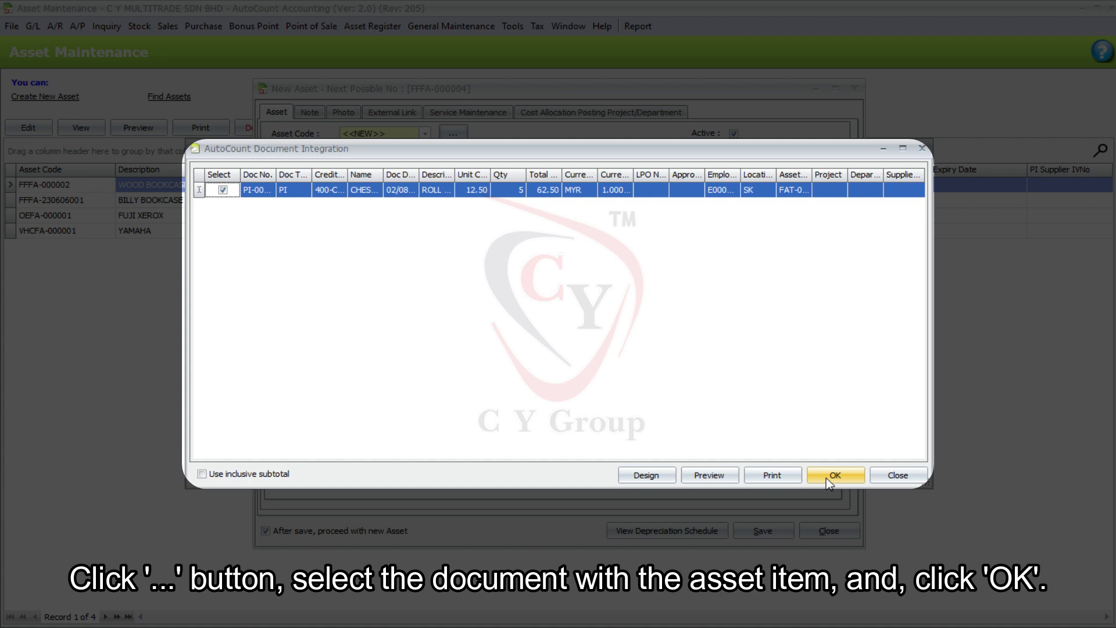
click(827, 478)
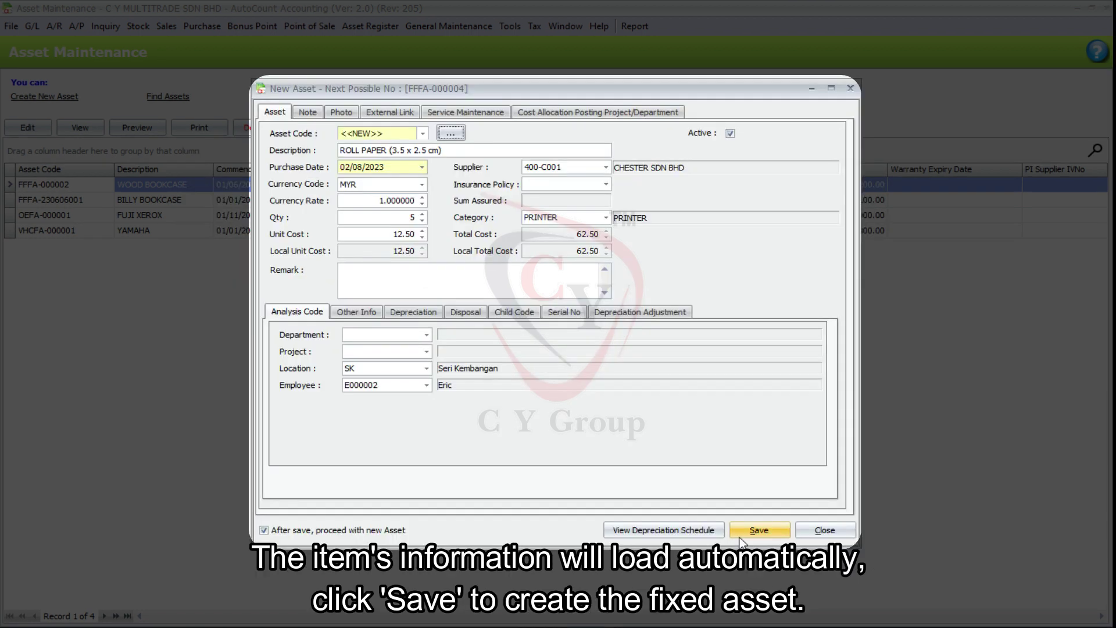